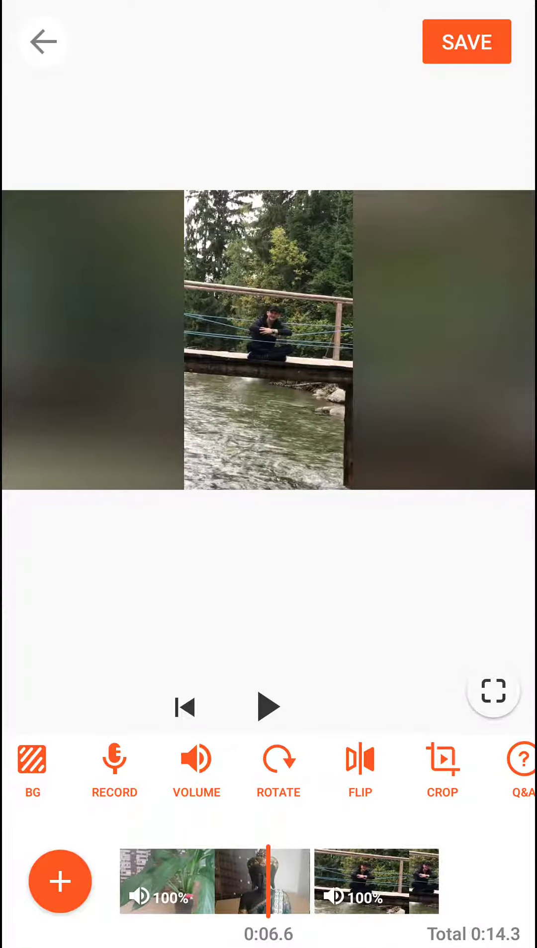
scroll(268, 881, right, 3)
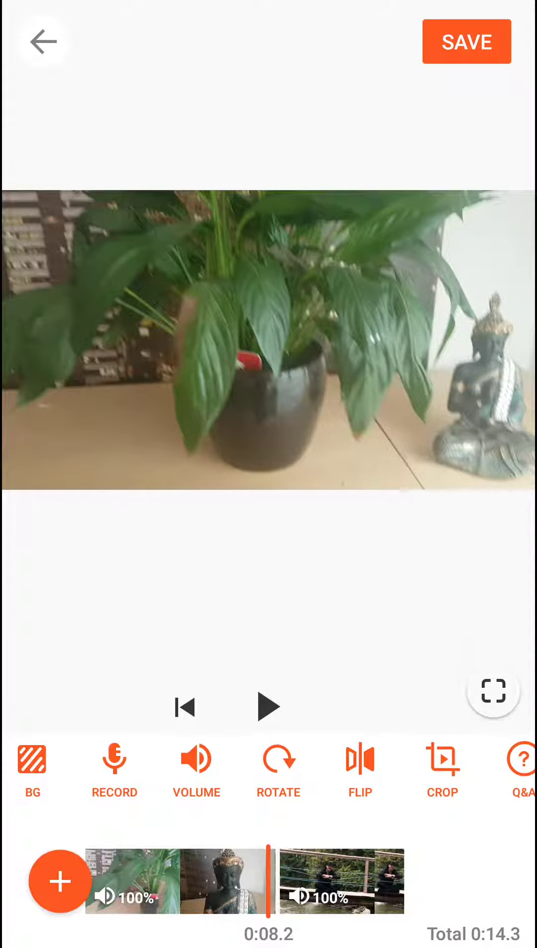
scroll(268, 881, left, 2)
scroll(268, 770, left, 5)
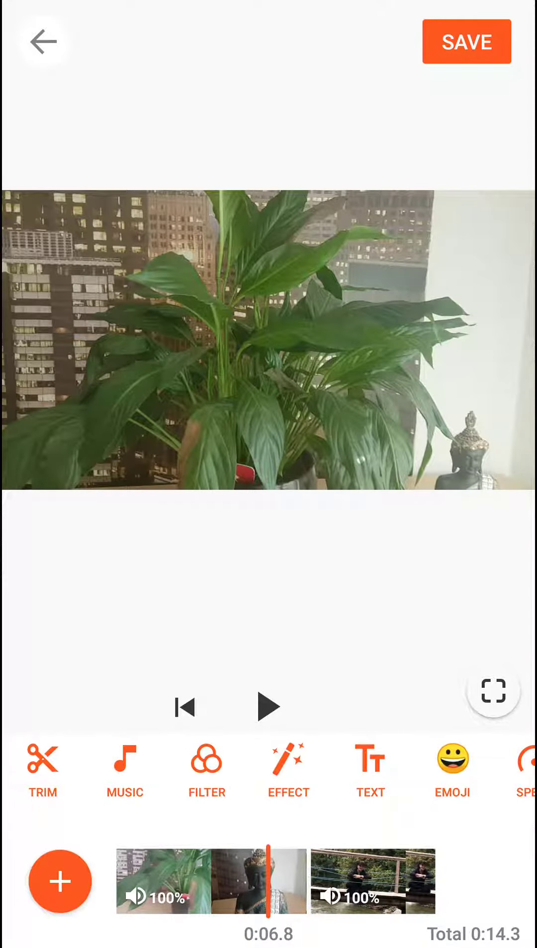
scroll(268, 881, right, 2)
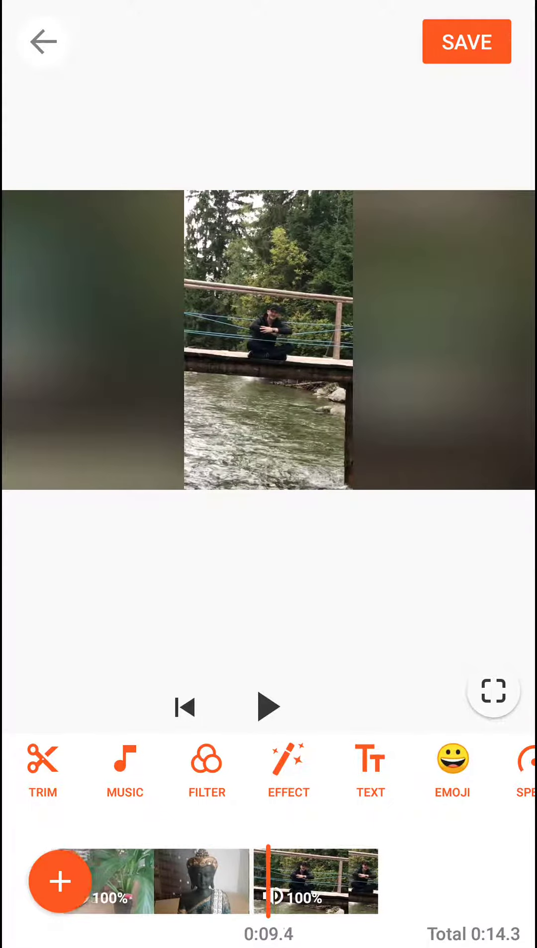
scroll(268, 880, left, 4)
scroll(268, 881, right, 1)
scroll(268, 881, right, 1)
scroll(268, 880, left, 1)
scroll(268, 881, right, 1)
scroll(268, 881, right, 2)
scroll(268, 881, right, 1)
scroll(268, 881, left, 2)
scroll(268, 881, left, 1)
scroll(268, 881, left, 1)
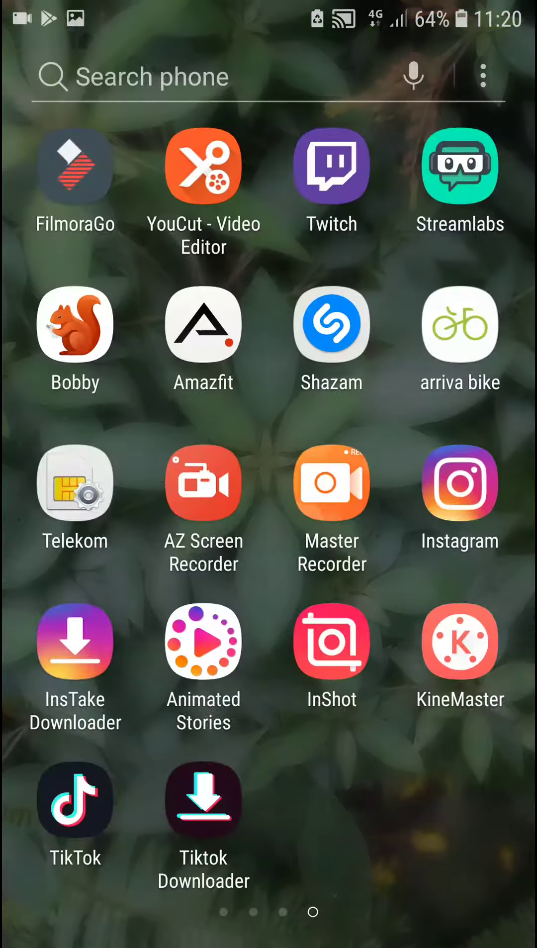
Leave YouCut, look up KineMaster's Play Store listing, and launch KineMaster from the app drawer.
drag(111, 444, 444, 443)
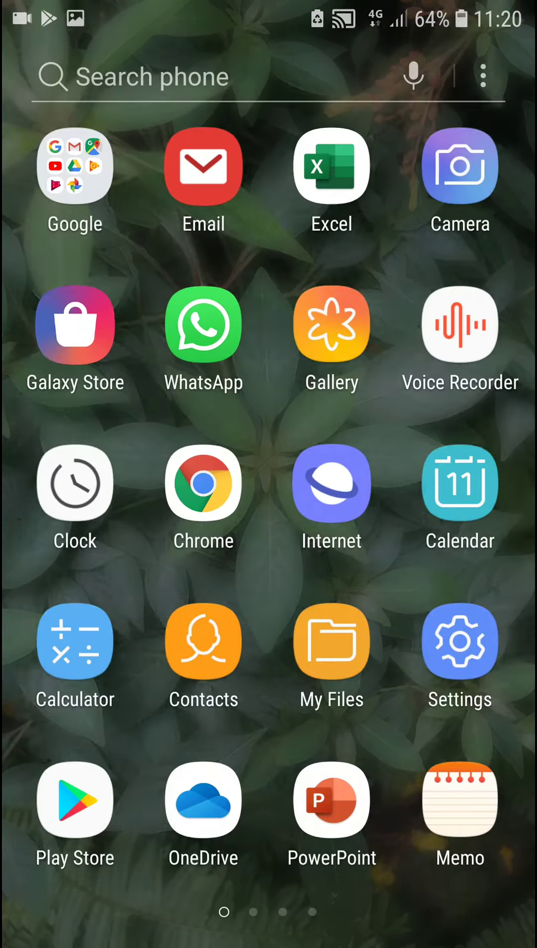
drag(444, 474, 89, 474)
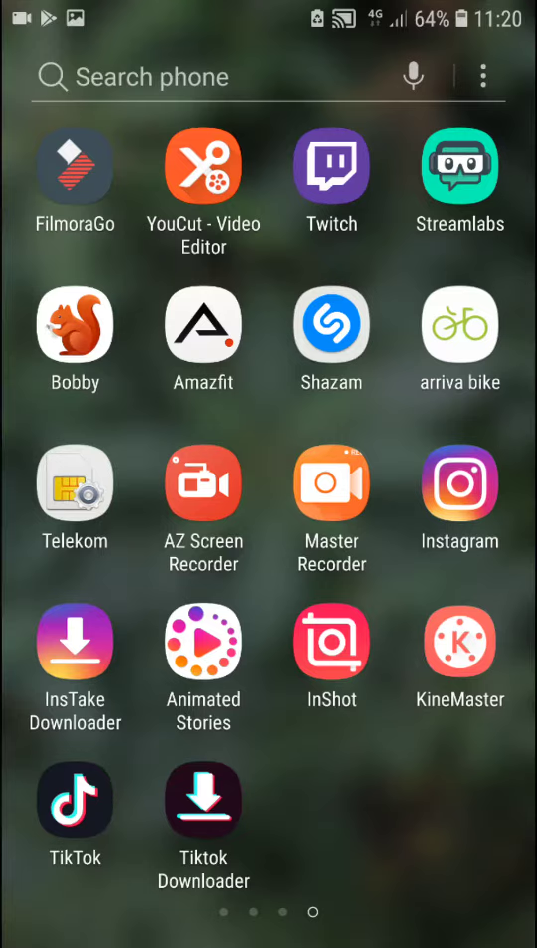
click(459, 641)
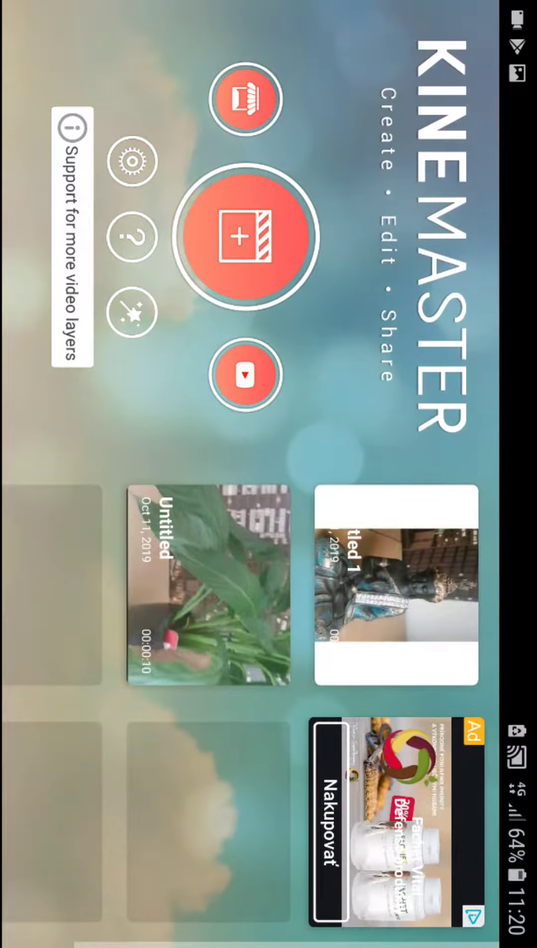
Preview the existing Untitled 1 project, then return to the home screen.
click(396, 584)
click(189, 504)
key(Escape)
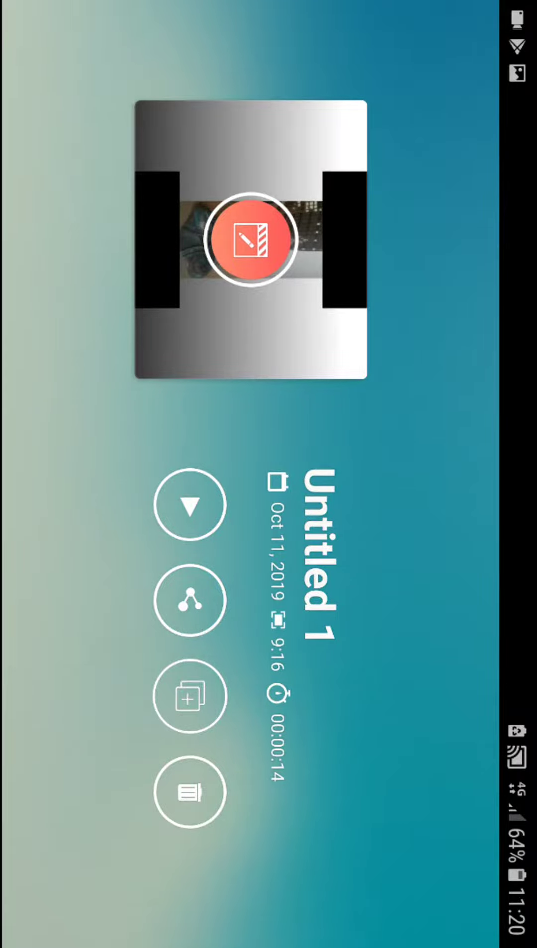
key(Escape)
Create a new project in 16:9 widescreen format.
click(245, 236)
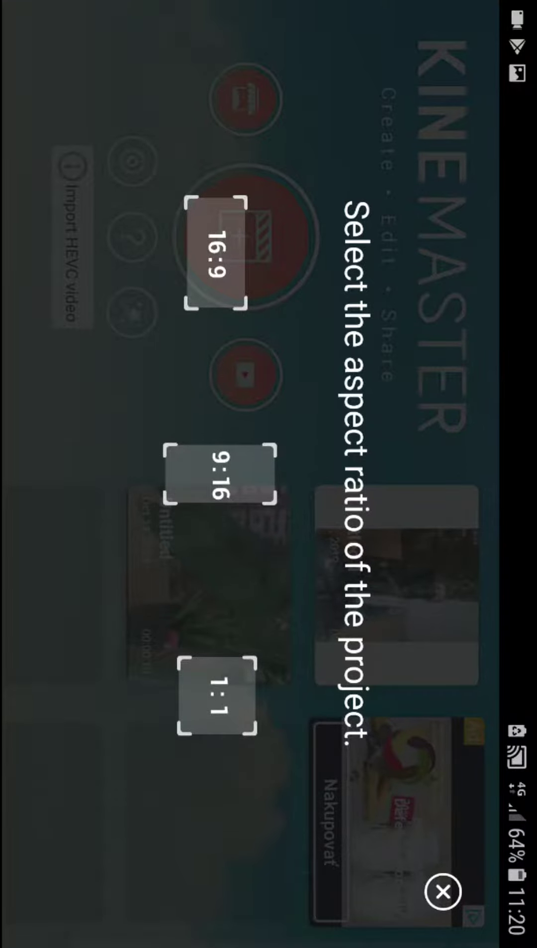
click(215, 252)
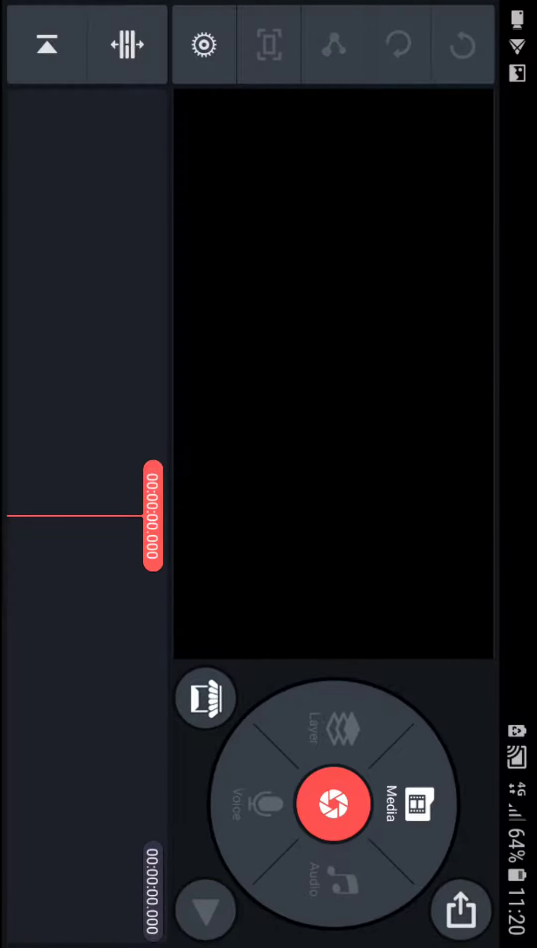
click(411, 803)
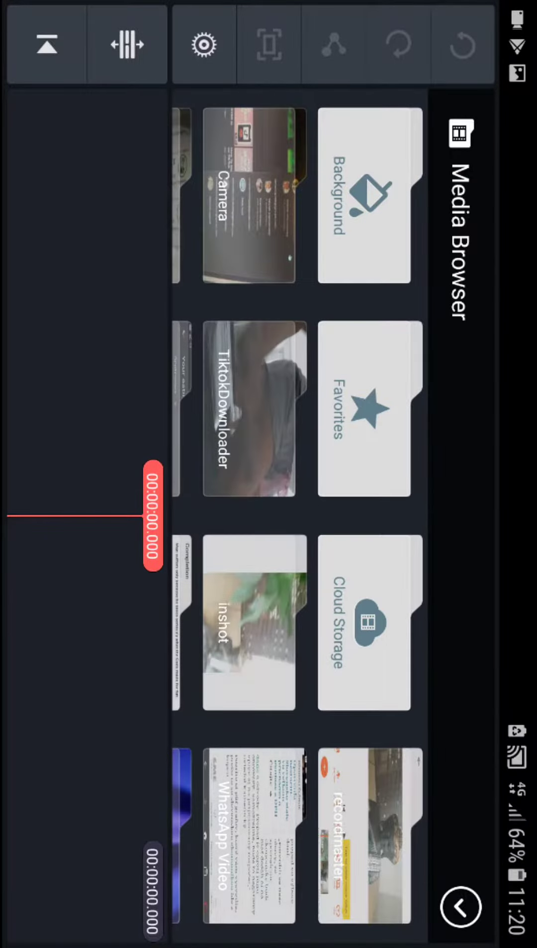
scroll(314, 518, down, 2)
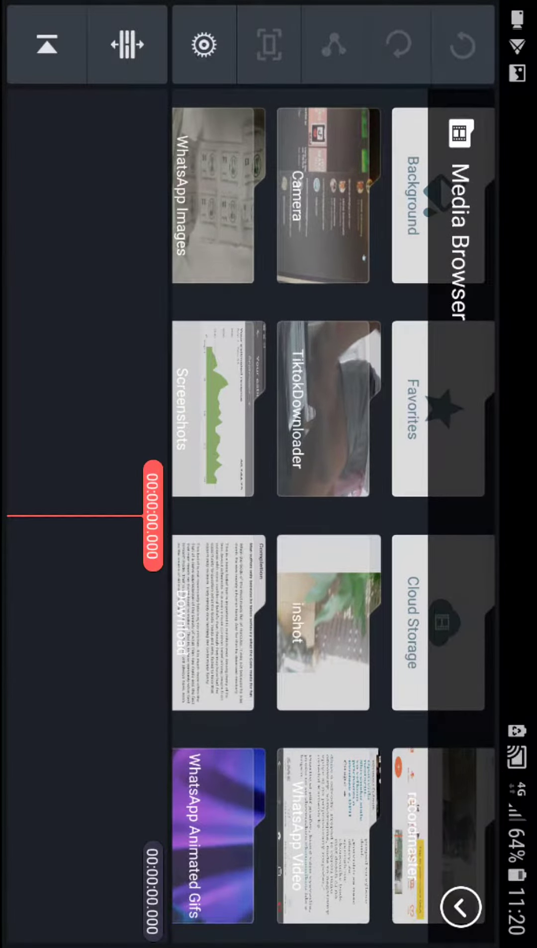
Add the statue video from the Camera folder to the timeline.
click(329, 516)
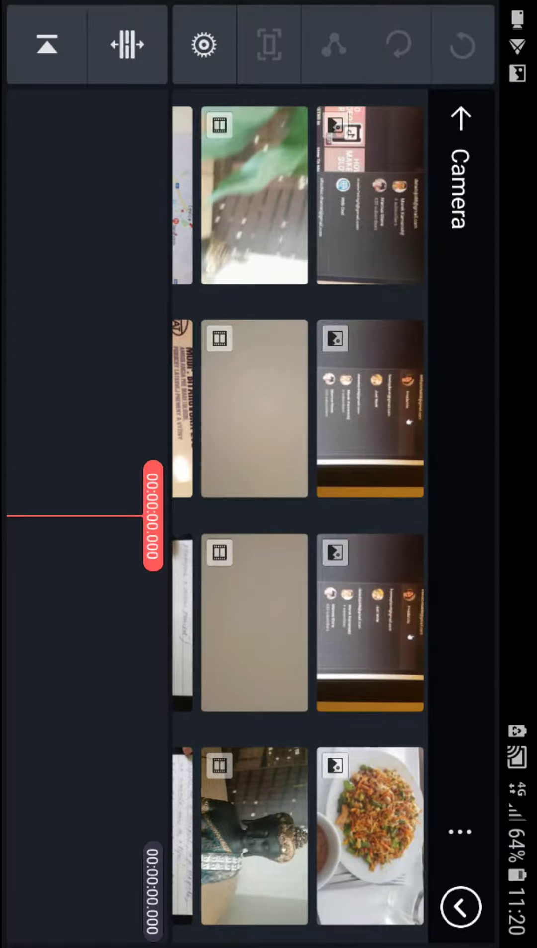
click(254, 196)
click(460, 906)
Split the statue clip in two at about the five-second mark.
drag(104, 333, 103, 558)
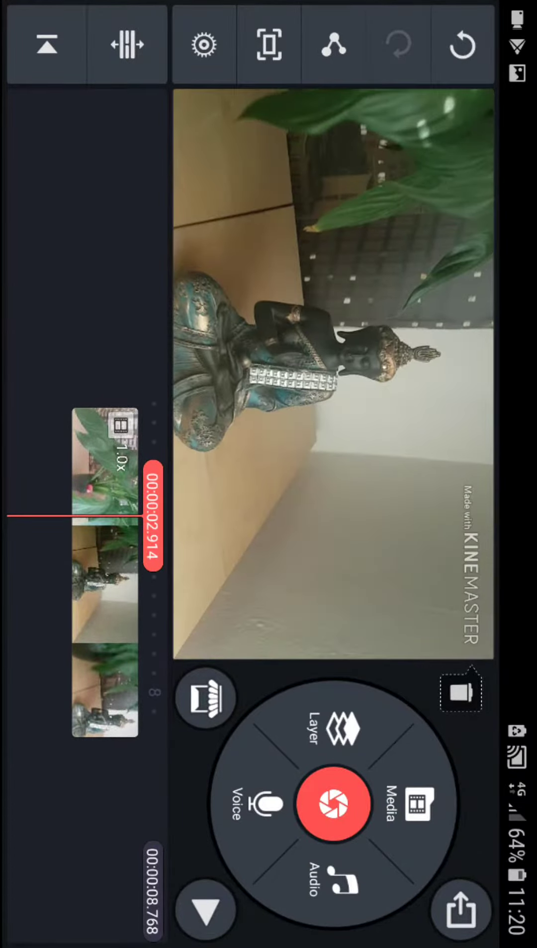
click(103, 577)
click(388, 711)
drag(103, 607, 103, 518)
click(275, 778)
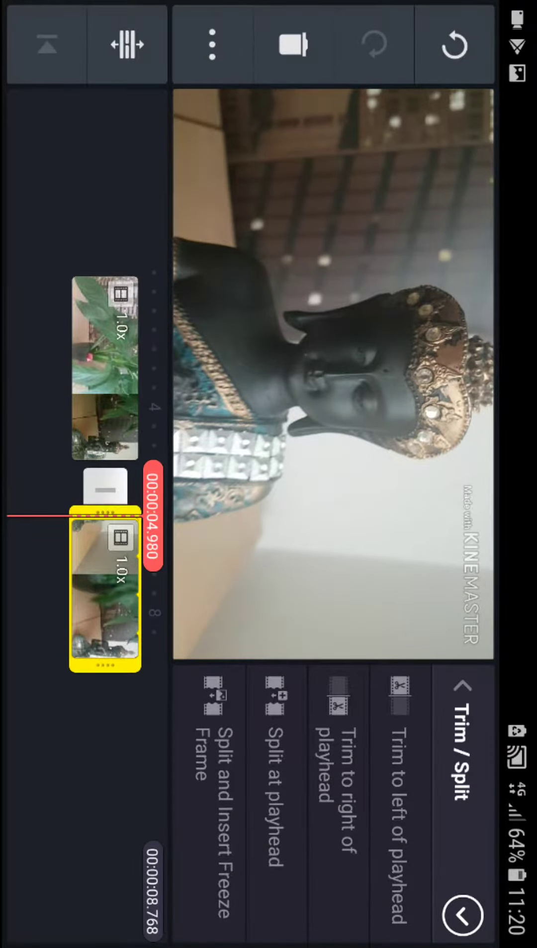
click(462, 914)
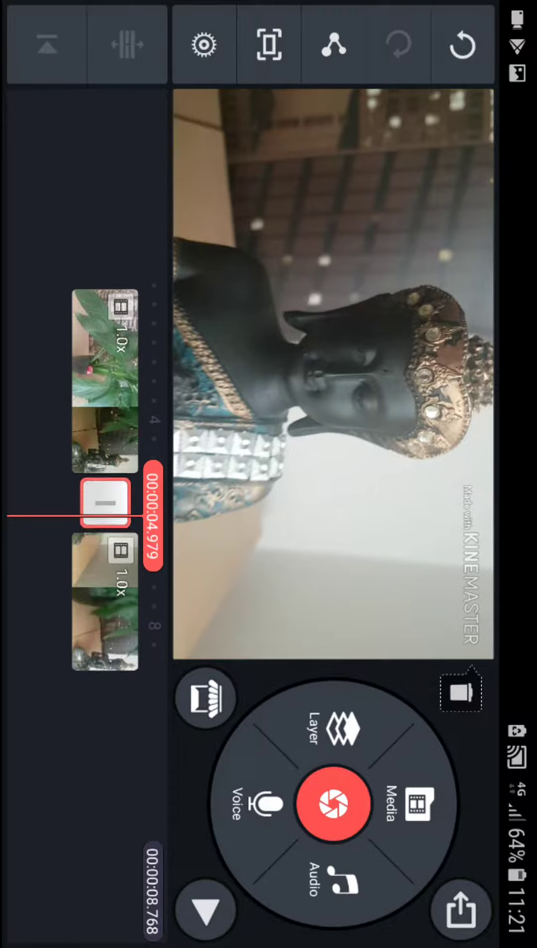
scroll(332, 703, down, 5)
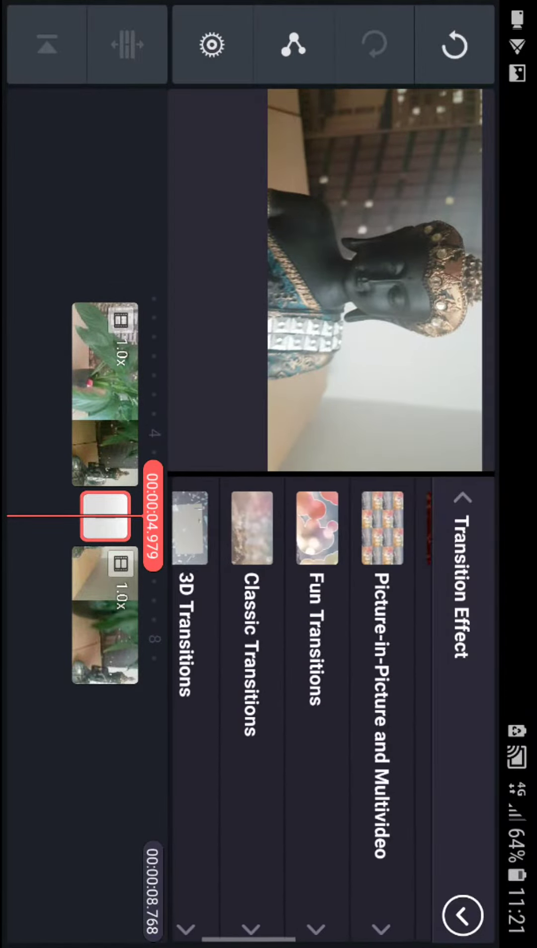
scroll(301, 706, up, 2)
scroll(301, 707, down, 2)
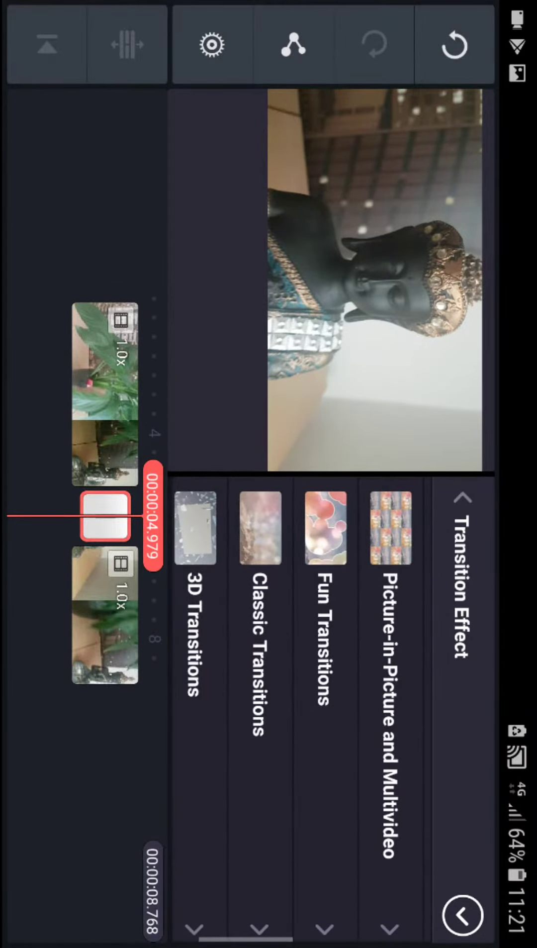
Try Classic Crossfade and Fade Through, then settle on Zoom out between the parts.
click(259, 614)
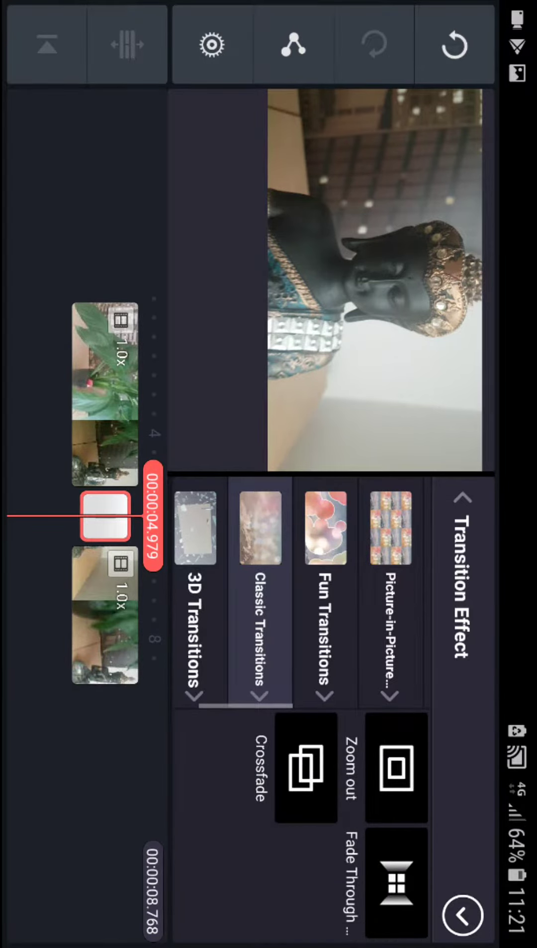
click(305, 766)
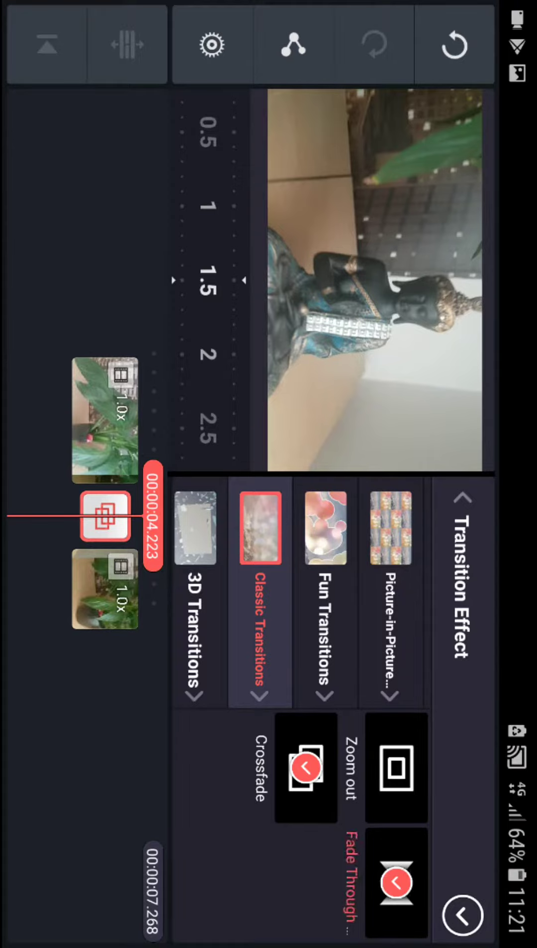
click(396, 881)
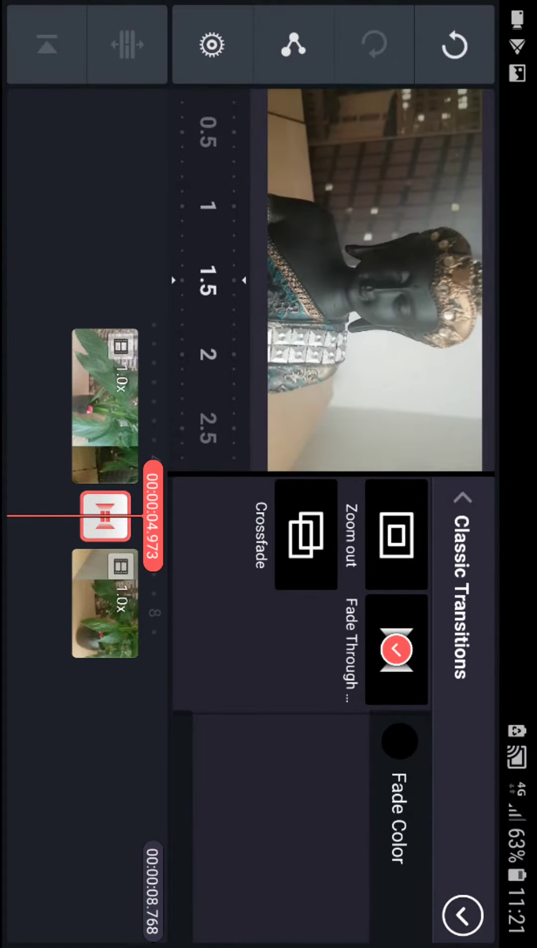
click(396, 534)
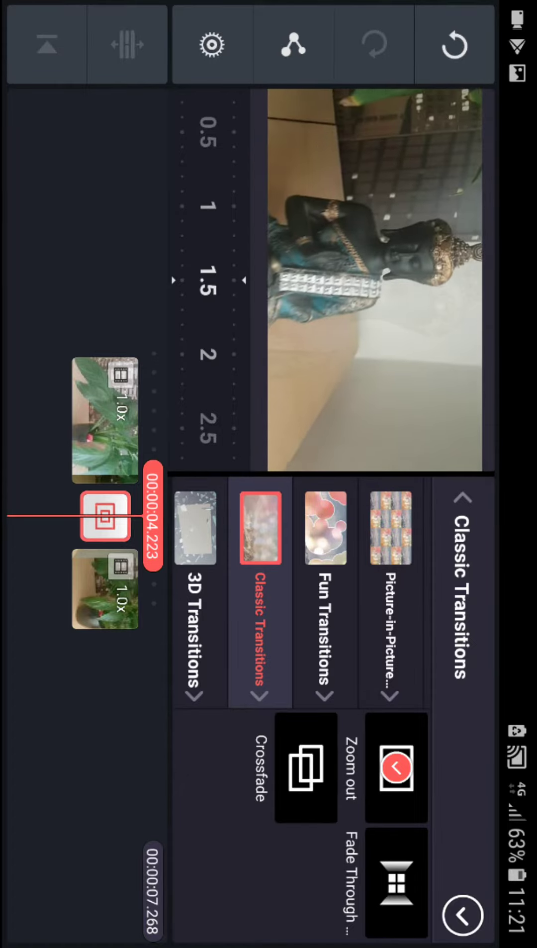
mouse_move(525, 473)
mouse_down()
mouse_move(110, 473)
mouse_move(518, 474)
mouse_up()
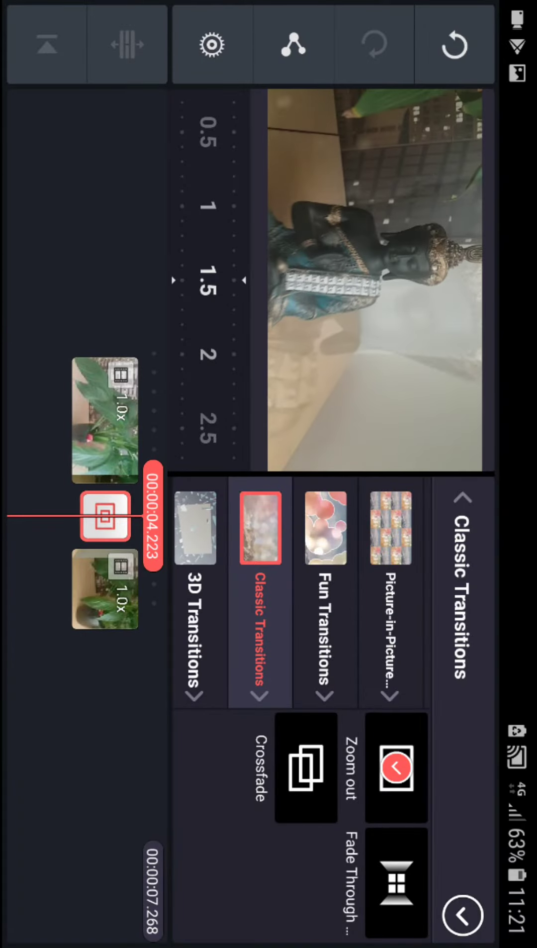